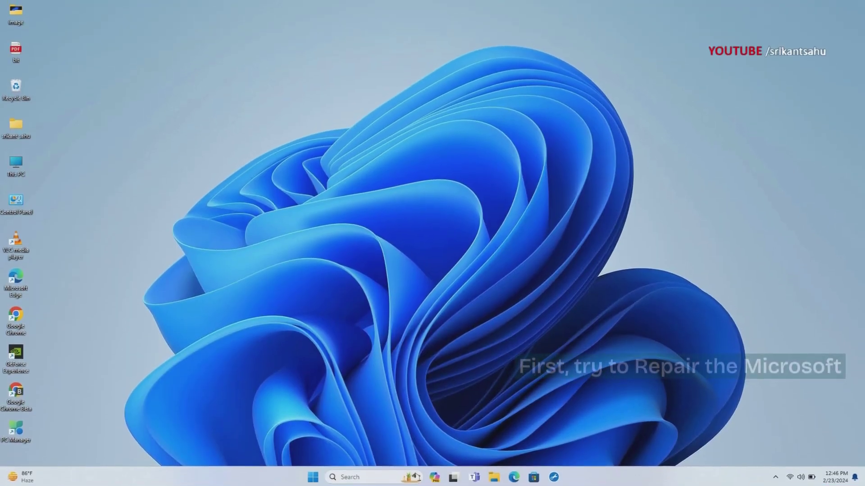
- Open Settings to the Apps > Installed apps list
left_click(311, 477)
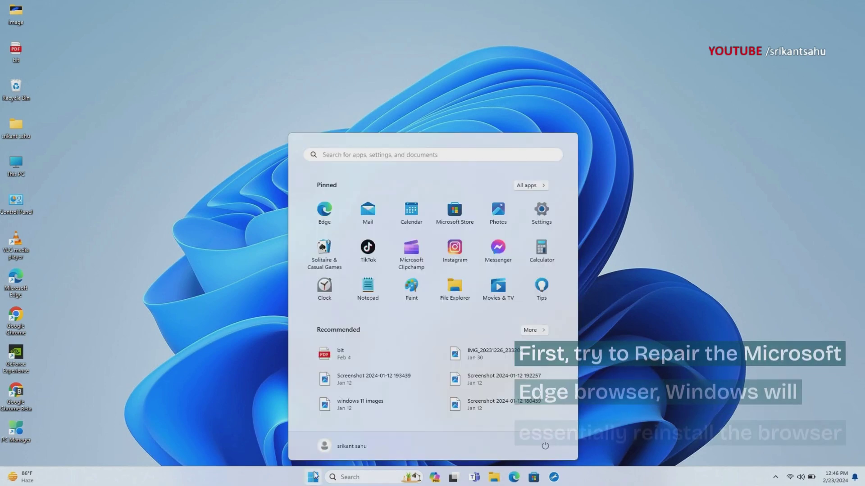
left_click(535, 216)
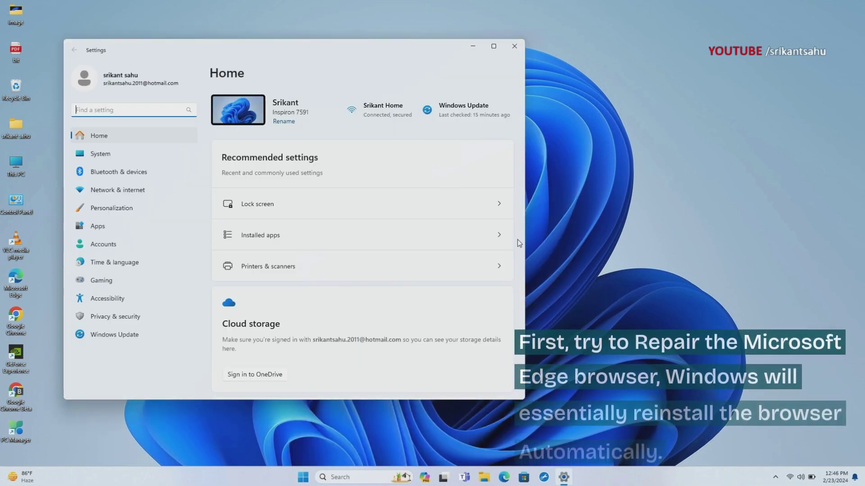
left_click(116, 227)
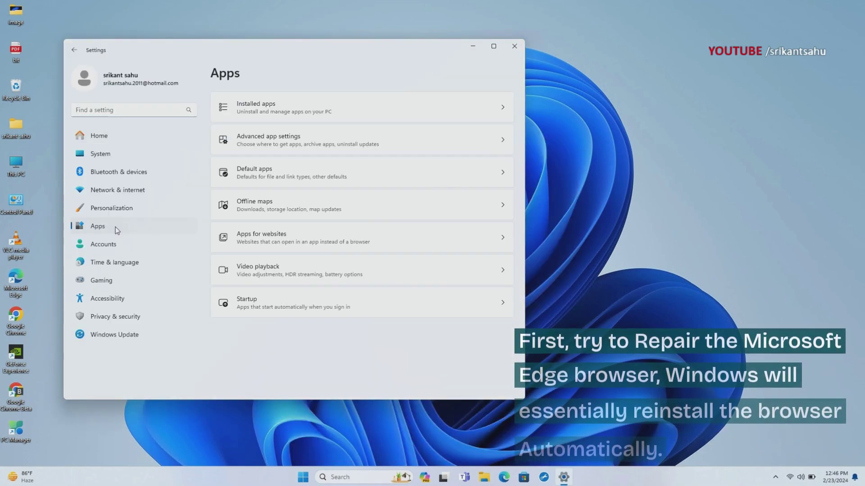
left_click(295, 106)
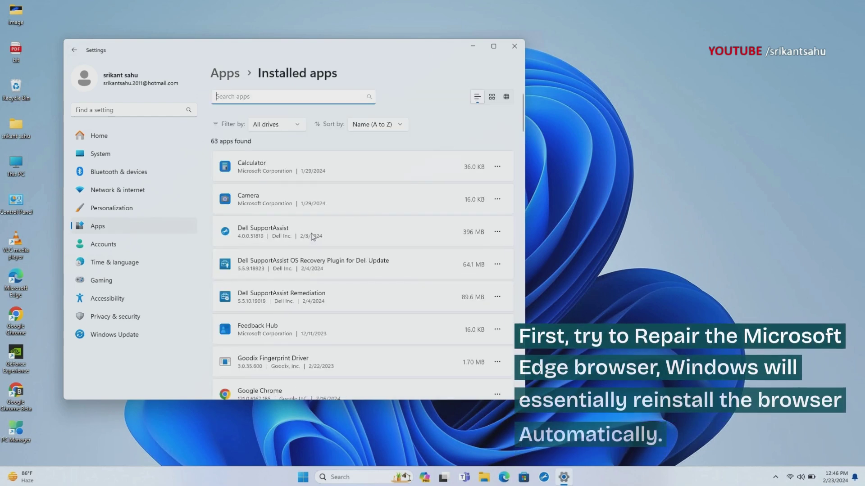
scroll(321, 249, "down", 3)
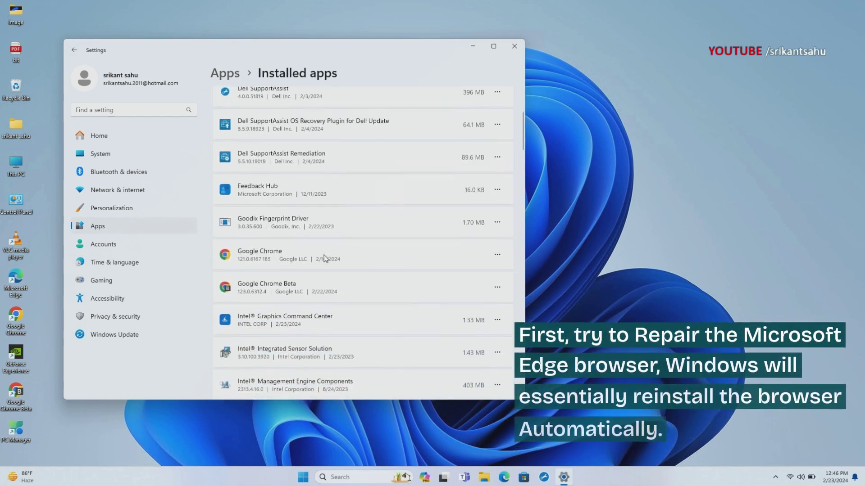
scroll(324, 258, "down", 3)
scroll(323, 259, "down", 5)
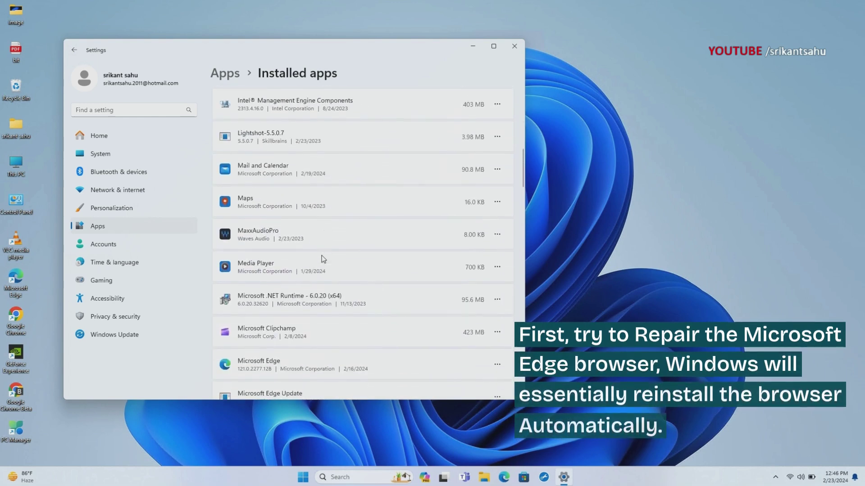
scroll(322, 259, "down", 3)
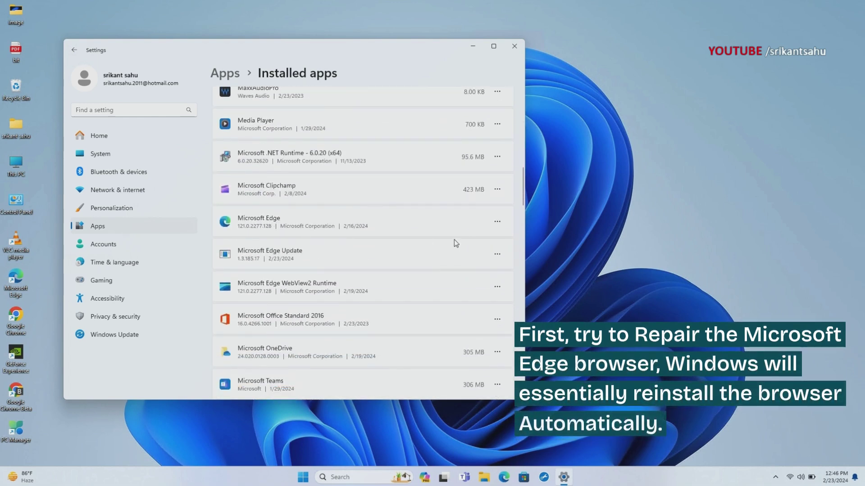
- Repair Microsoft Edge through its Modify option, approving the UAC prompt
left_click(498, 224)
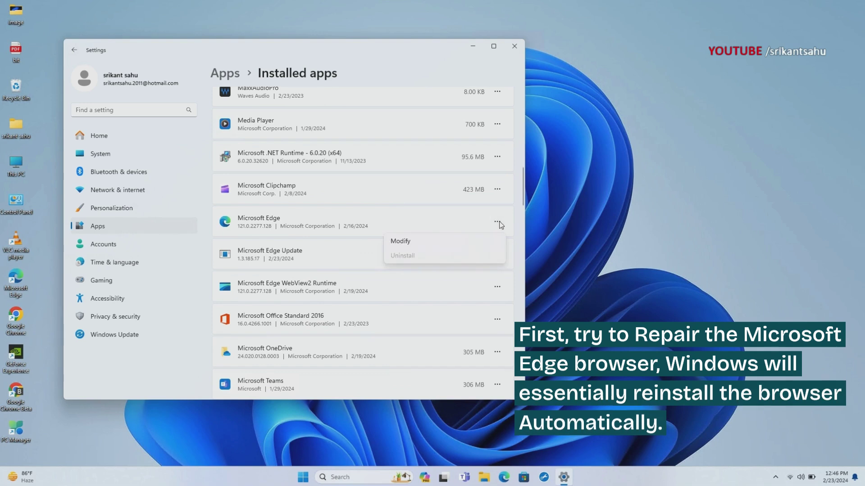
left_click(406, 241)
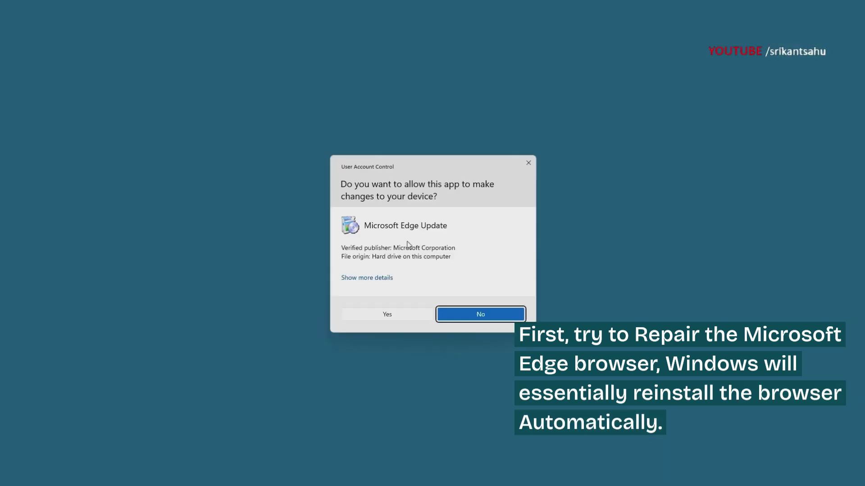
left_click(386, 315)
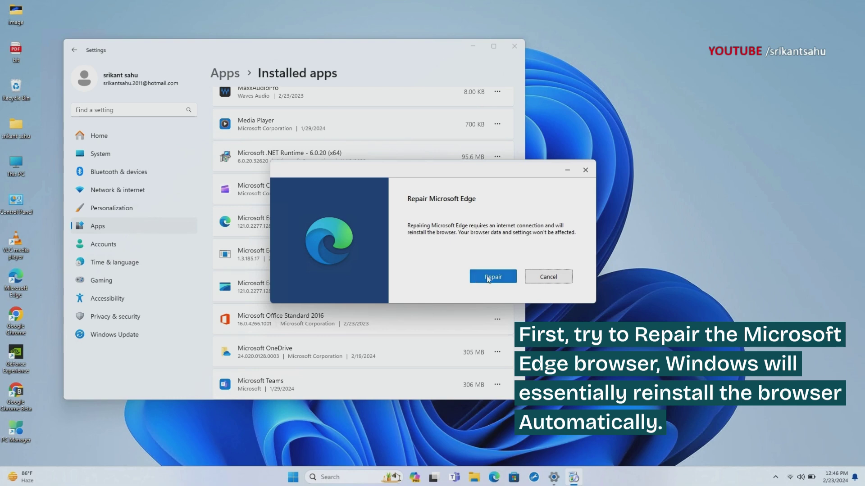
left_click(489, 278)
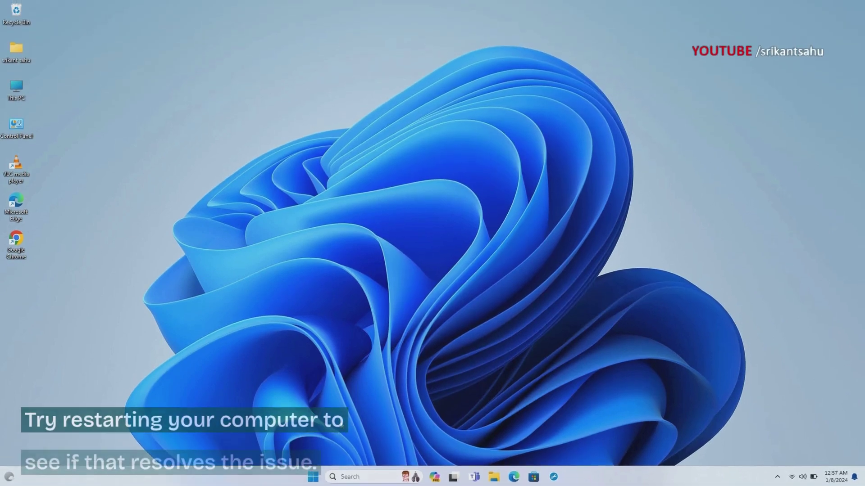
- Restart the PC from the Start menu power options
key("super")
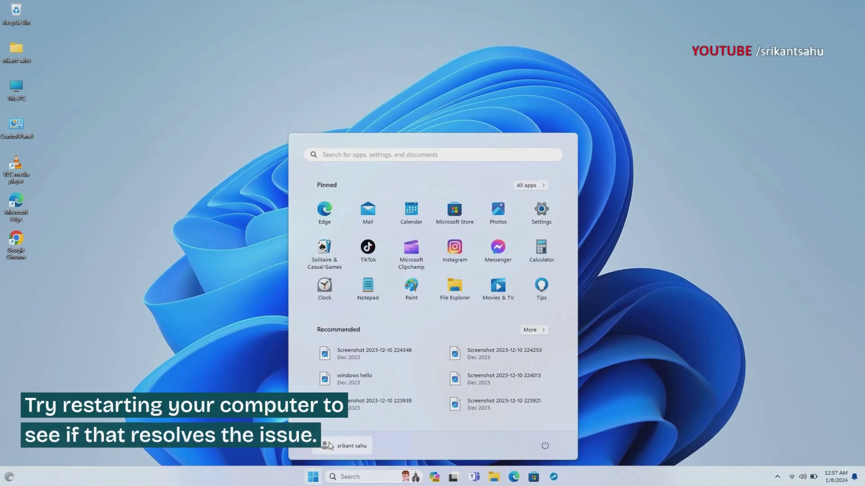
left_click(545, 447)
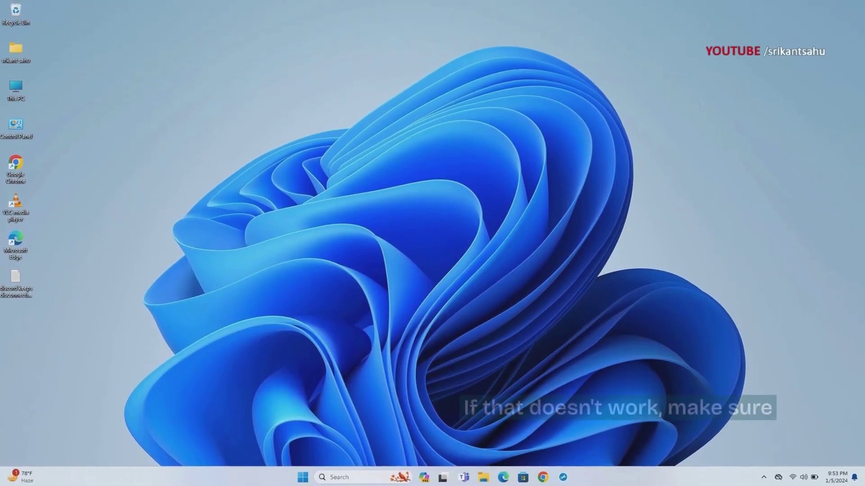
- Check for updates in Windows Update, starting the Defender Security Intelligence update install
left_click(304, 478)
left_click(537, 222)
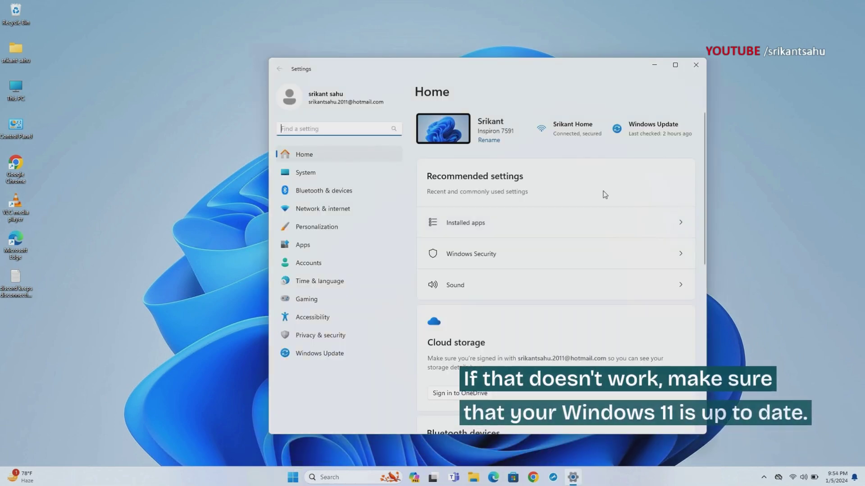
left_click_drag(510, 72, 511, 47)
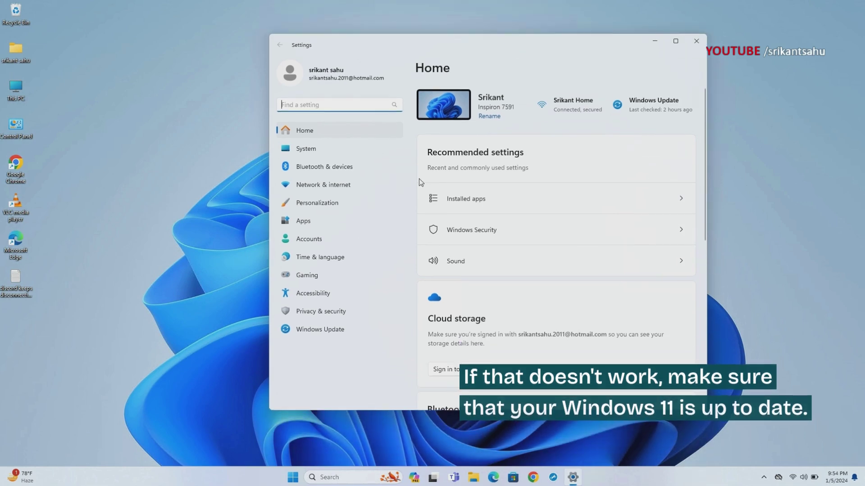
left_click(313, 329)
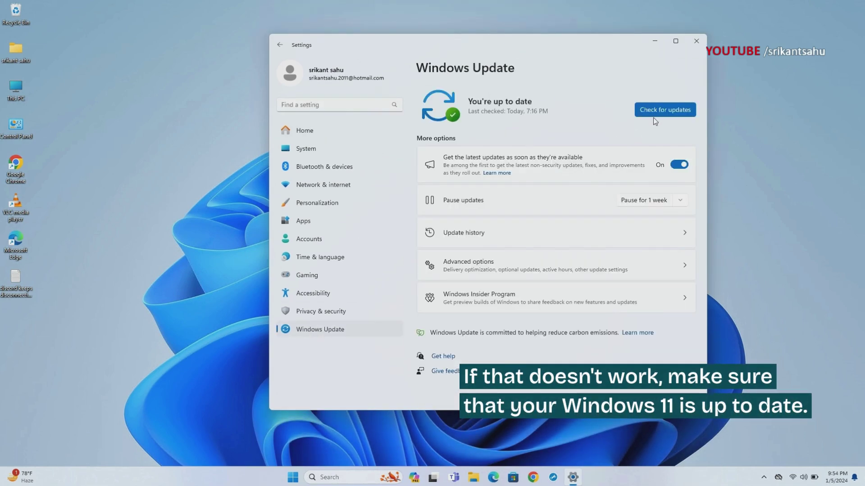
left_click(658, 111)
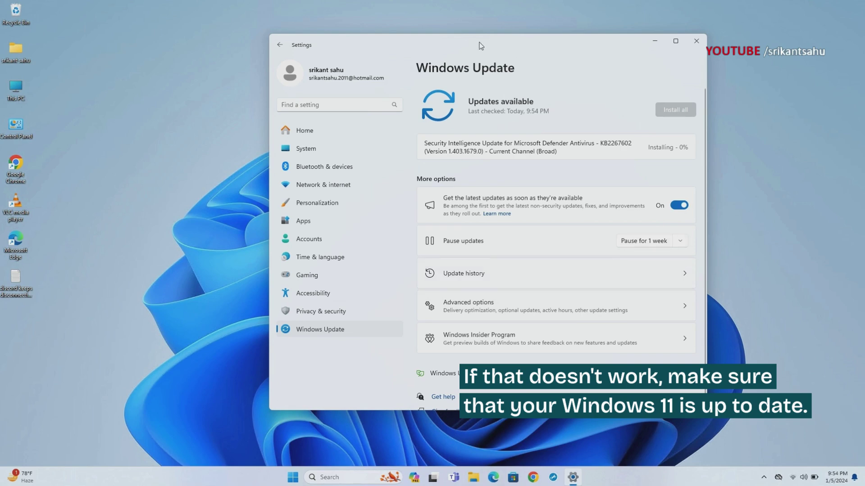
left_click_drag(479, 45, 473, 46)
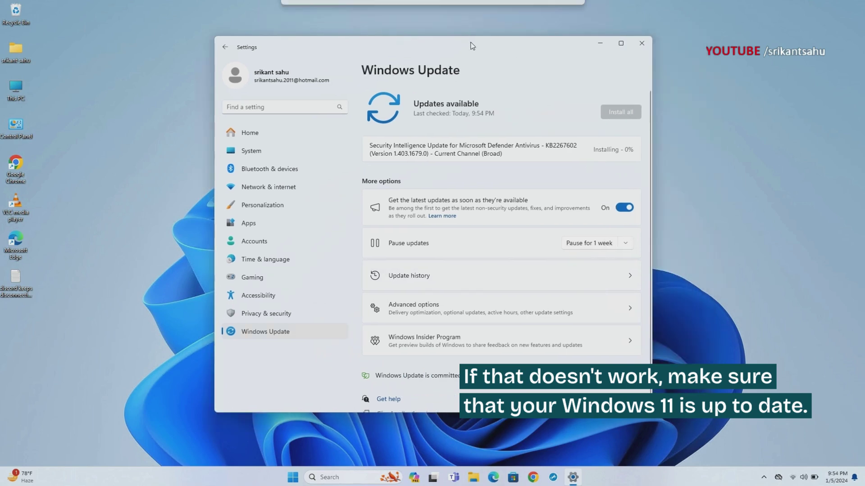
- Install the optional NVIDIA Display driver update from Windows Update Advanced options
left_click(630, 310)
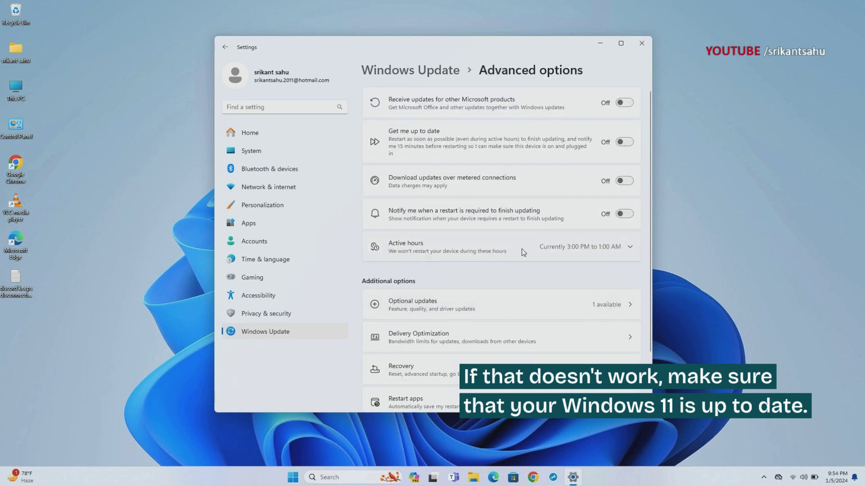
left_click(621, 305)
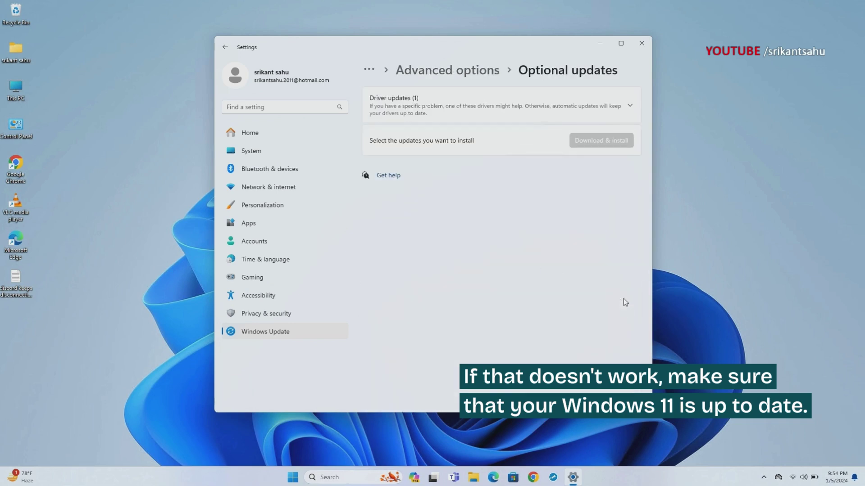
left_click(628, 106)
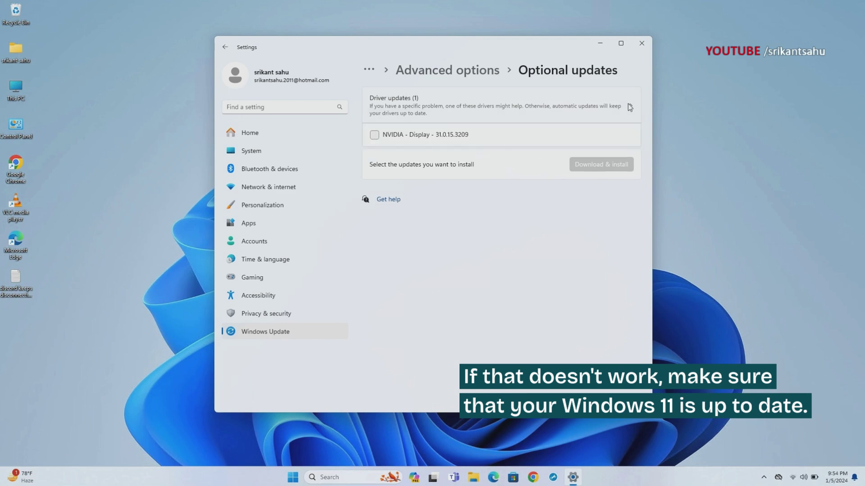
left_click(375, 135)
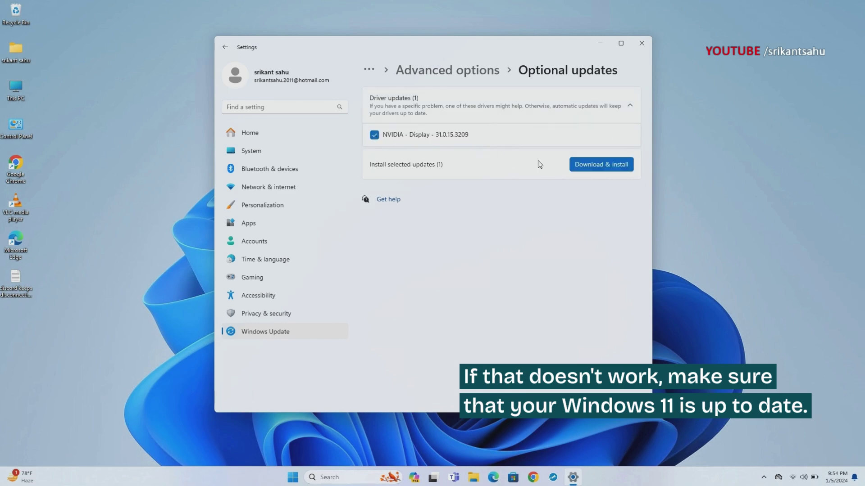
left_click(581, 165)
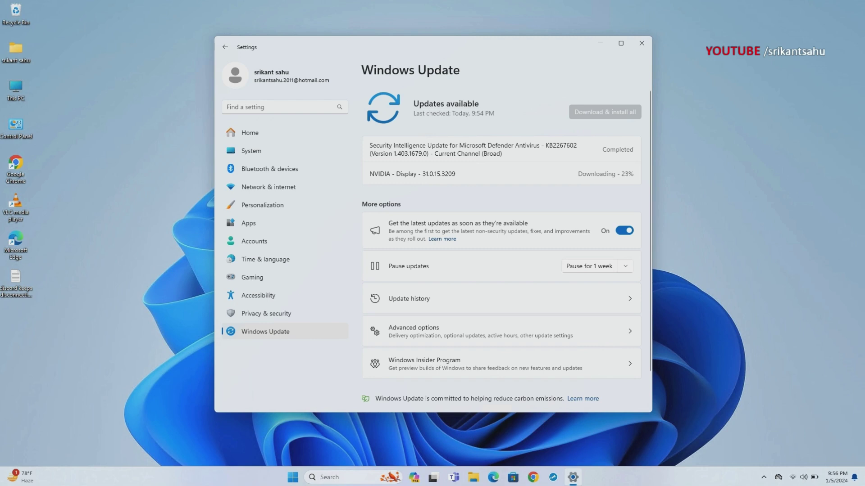
- Minimize Settings, then open and dismiss the Start menu power options
left_click(600, 44)
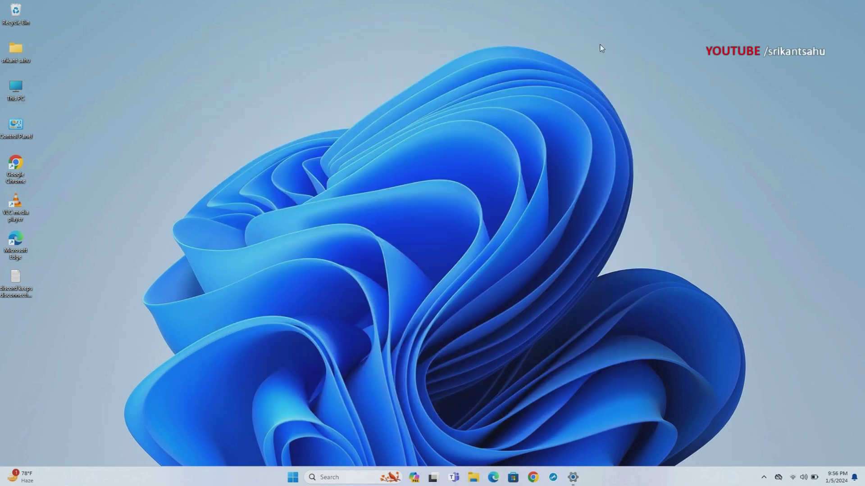
left_click(293, 477)
left_click(544, 446)
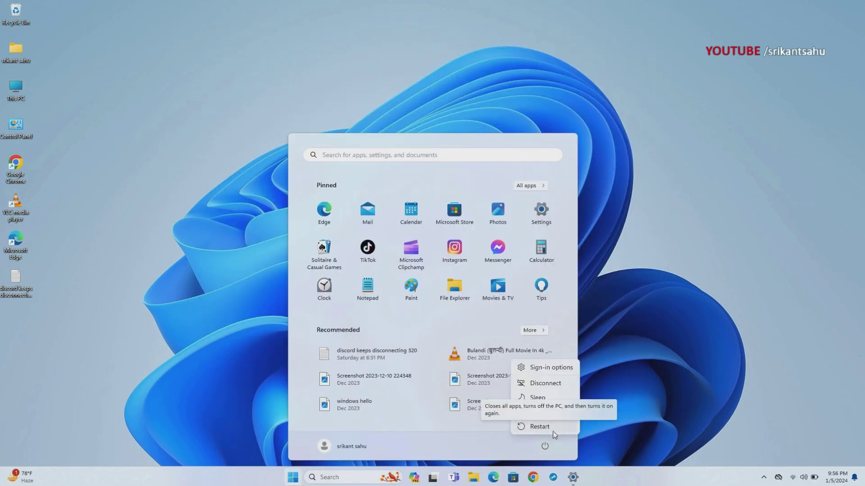
key("Escape")
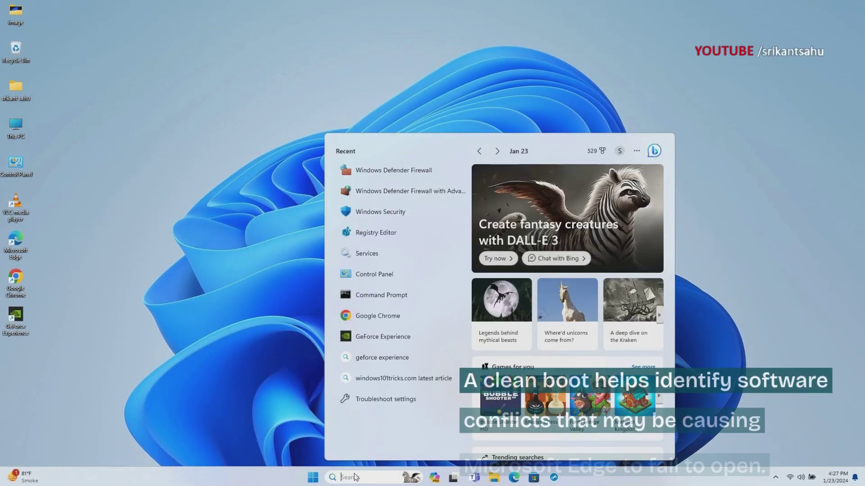
type("msconfig")
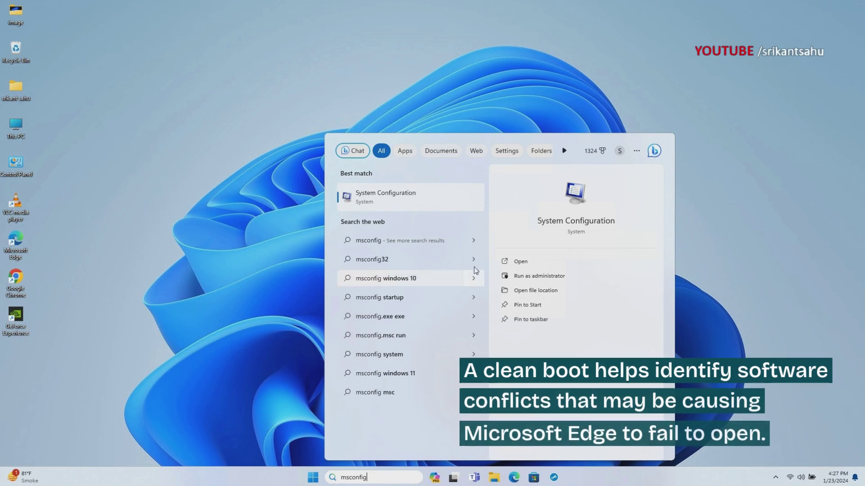
- Disable and apply all non-Microsoft services in msconfig, then open Task Manager's startup list
left_click(406, 193)
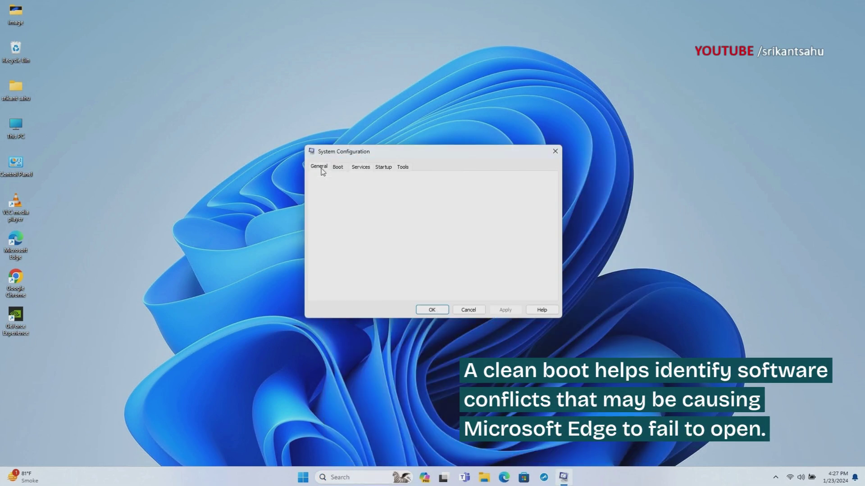
left_click(360, 167)
left_click(331, 296)
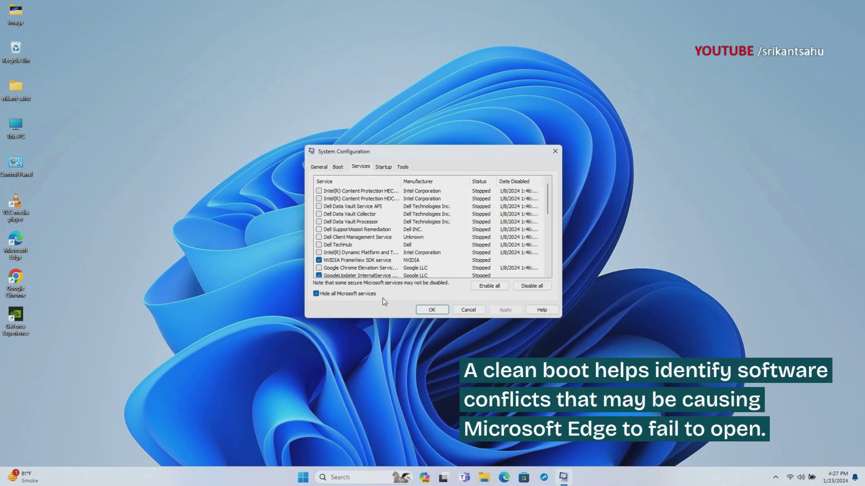
scroll(436, 236, "down", 3)
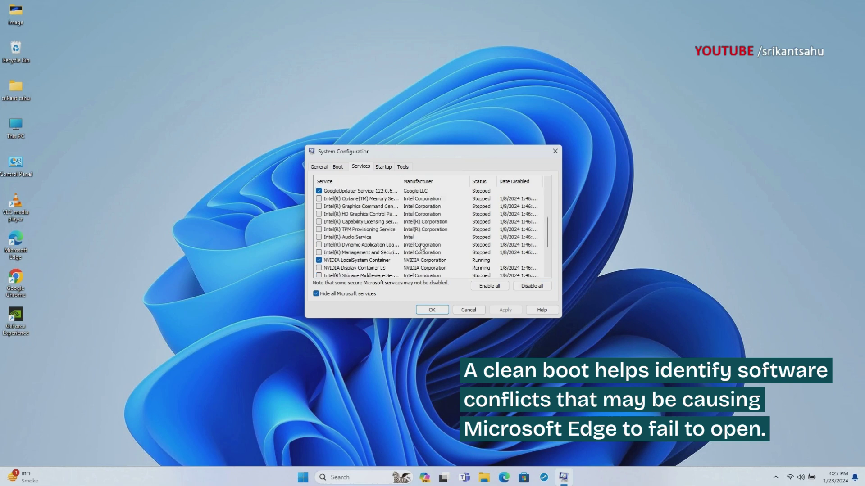
left_click(531, 286)
scroll(372, 221, "down", 1)
left_click(511, 311)
left_click(383, 167)
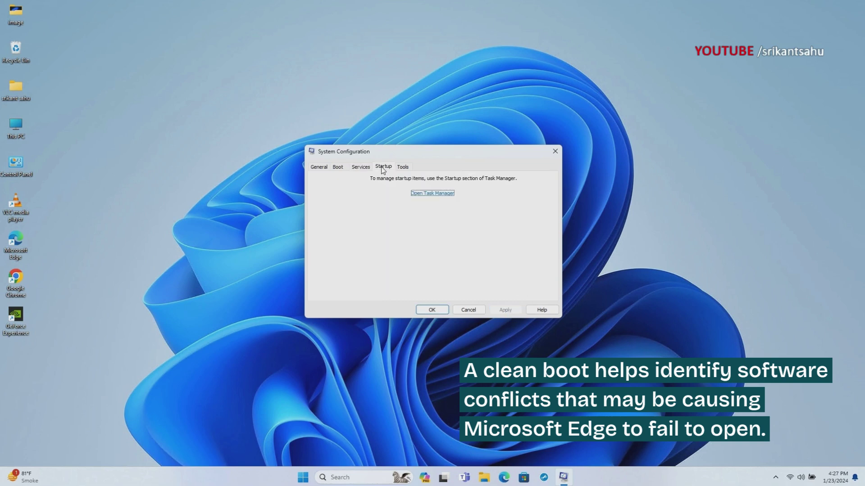
left_click(438, 195)
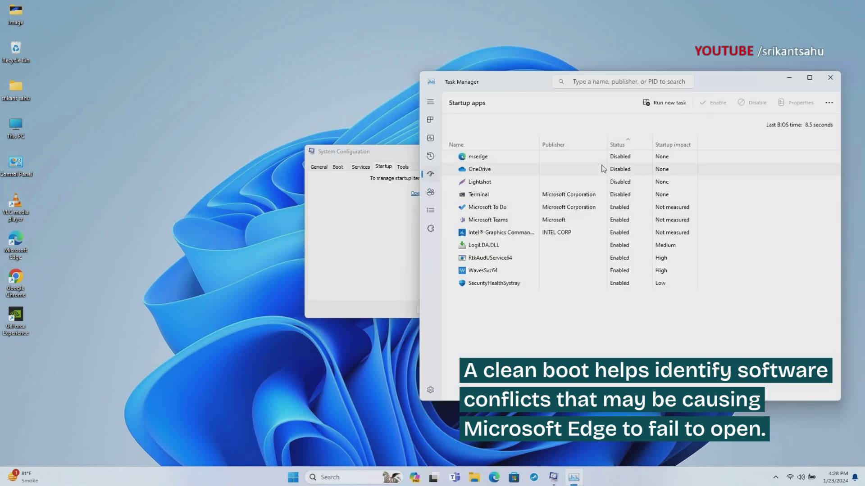
- Disable Microsoft To Do and Teams at startup, close Task Manager, and confirm System Configuration
left_click(616, 212)
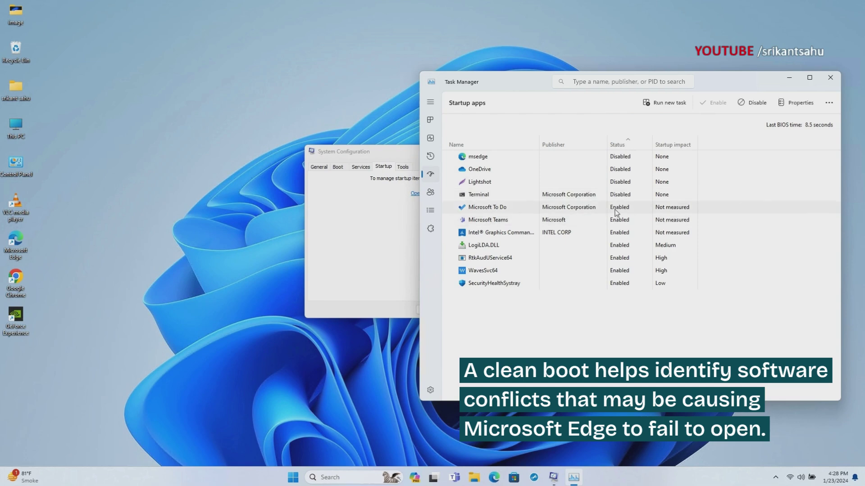
left_click(634, 217)
left_click(622, 225)
right_click(622, 225)
left_click(638, 229)
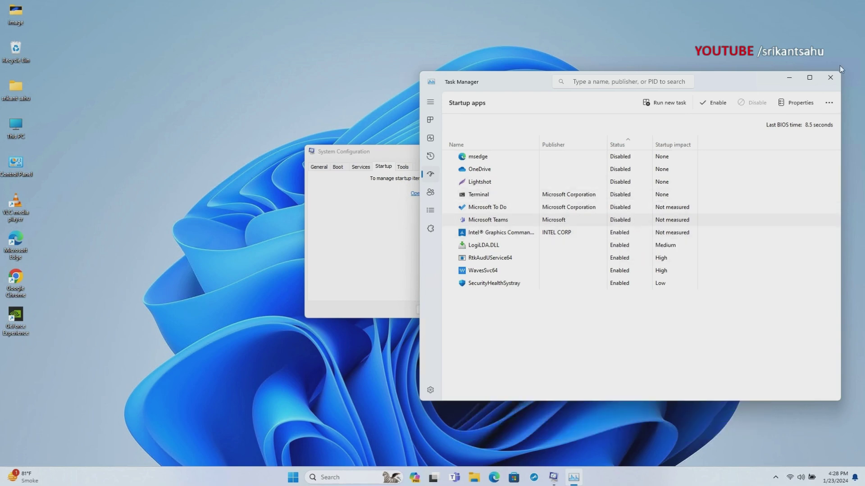
left_click(830, 77)
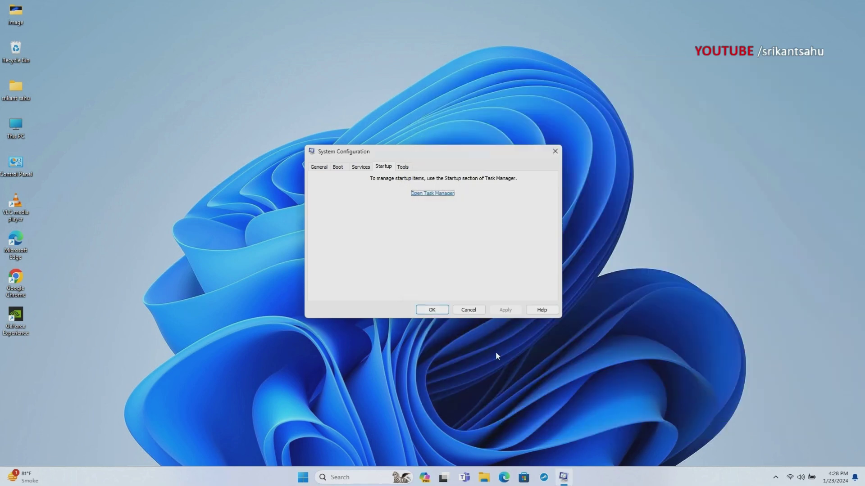
left_click(430, 311)
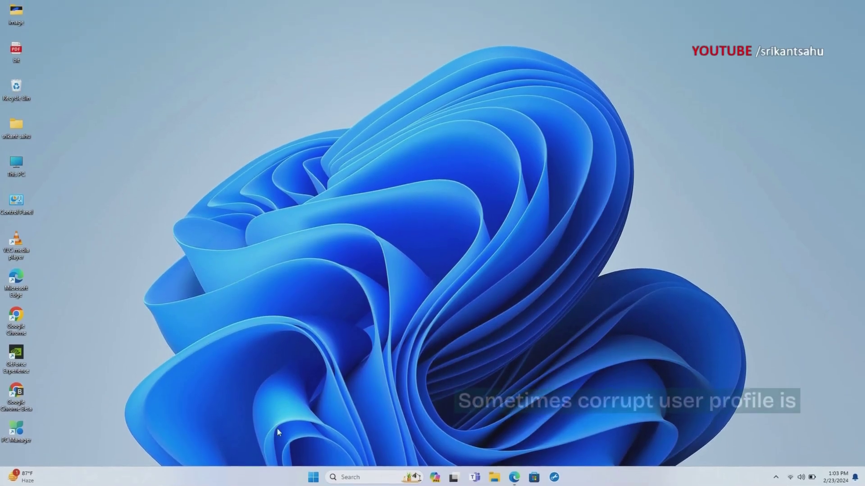
- Open Settings > Accounts in a maximized window and go to Other users
key("super")
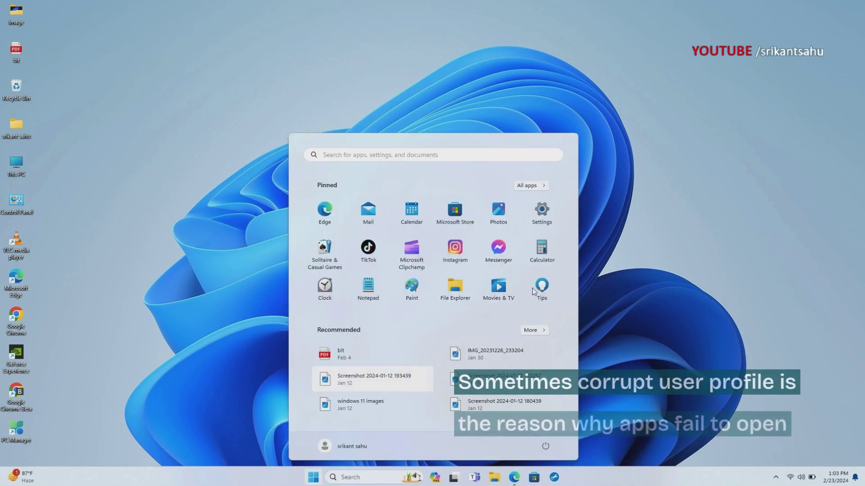
left_click(543, 212)
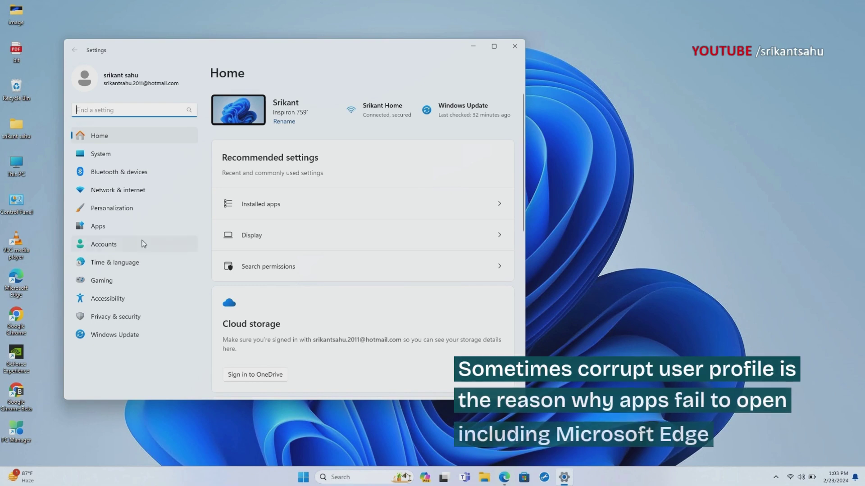
left_click(115, 244)
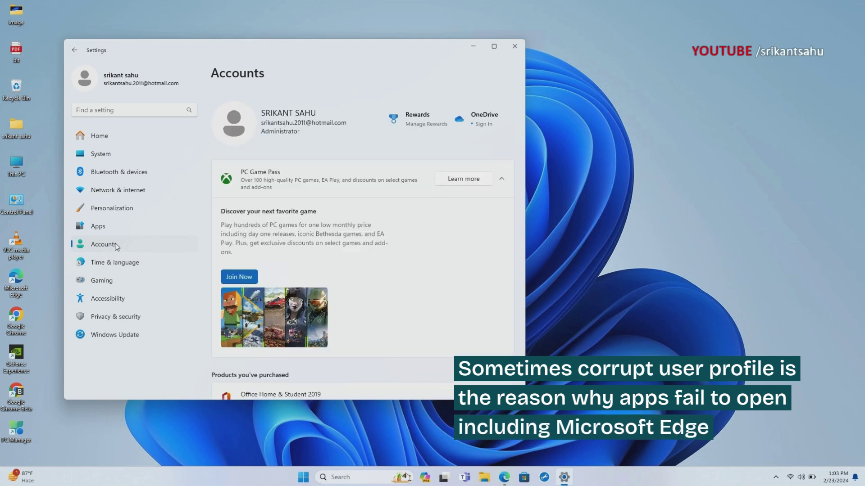
scroll(411, 227, "down", 1)
scroll(413, 260, "down", 3)
scroll(413, 280, "down", 1)
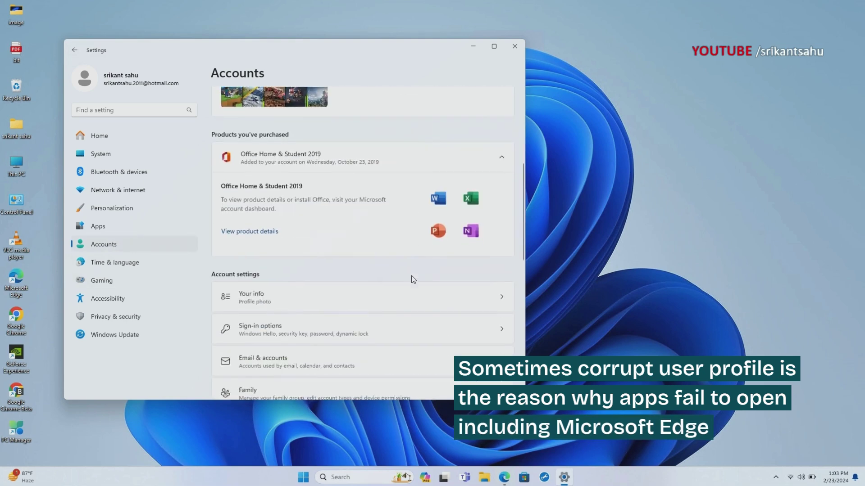
scroll(412, 280, "down", 2)
scroll(412, 280, "down", 1)
scroll(412, 280, "down", 3)
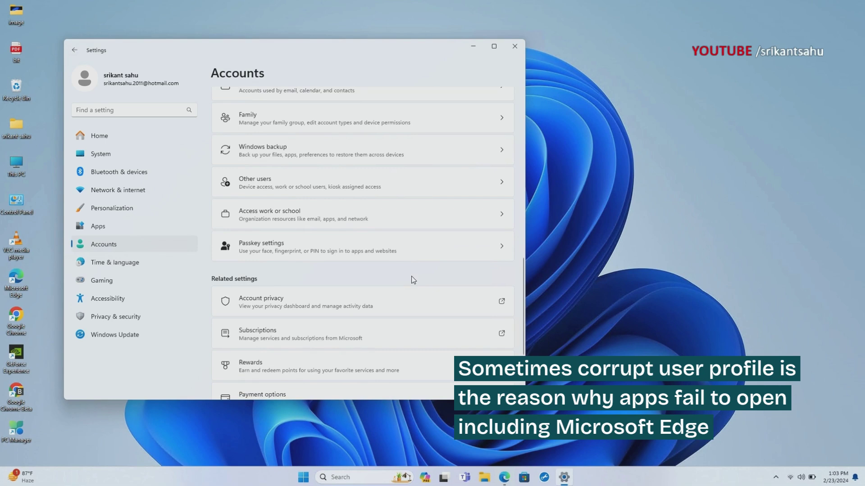
left_click(493, 47)
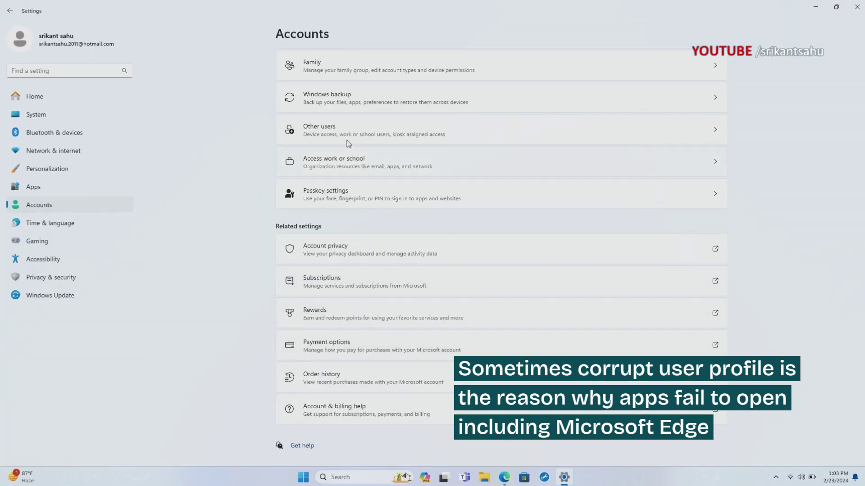
left_click(479, 134)
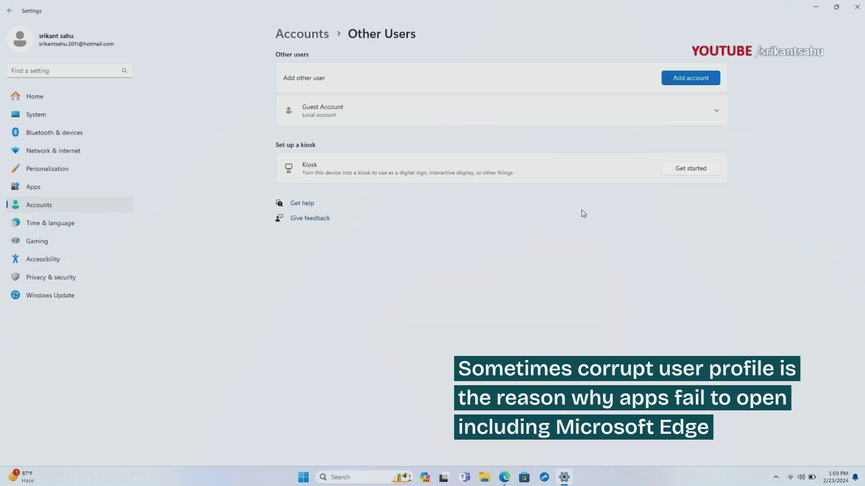
- Add an account, skipping sign-in info and choosing a user without a Microsoft account
left_click(682, 82)
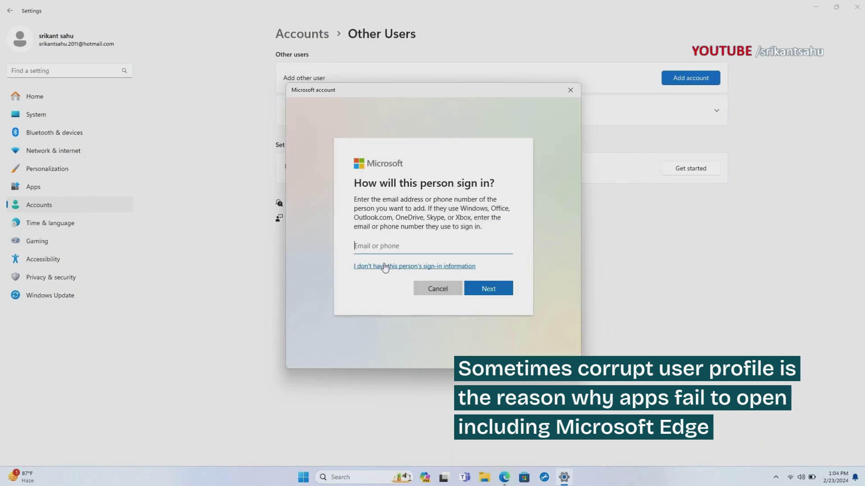
left_click(385, 268)
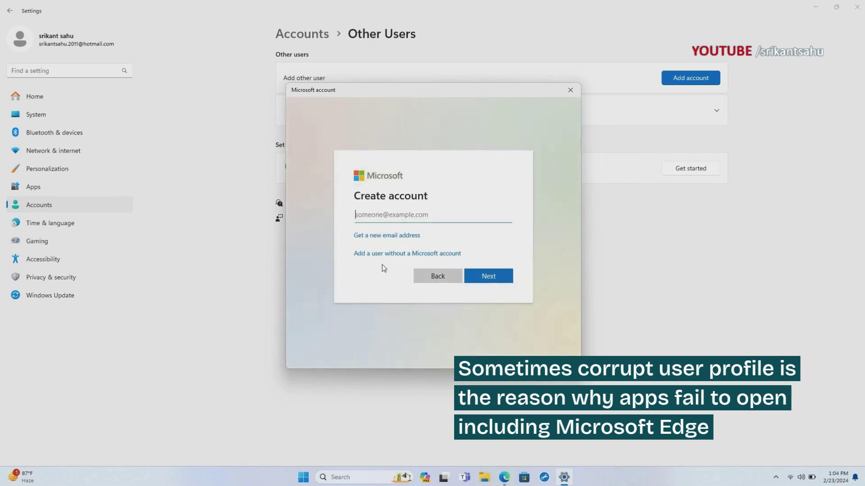
left_click(414, 255)
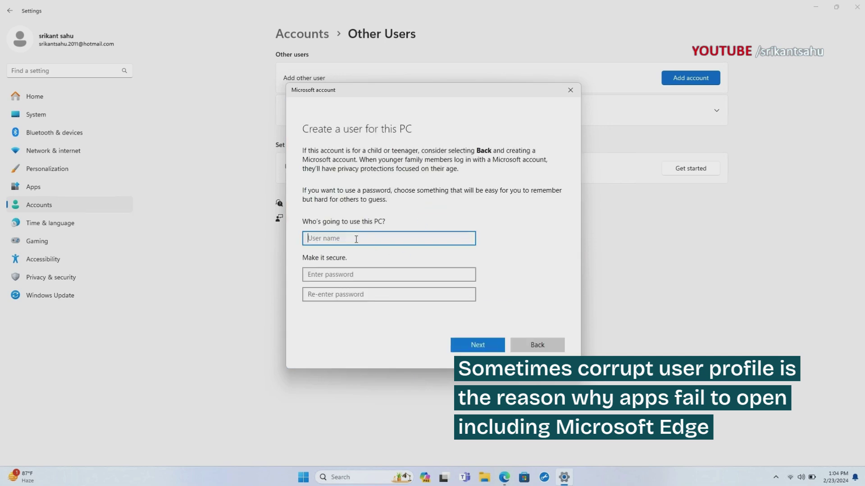
- Fill in the local account form, then abandon it and close Settings
key("Tab")
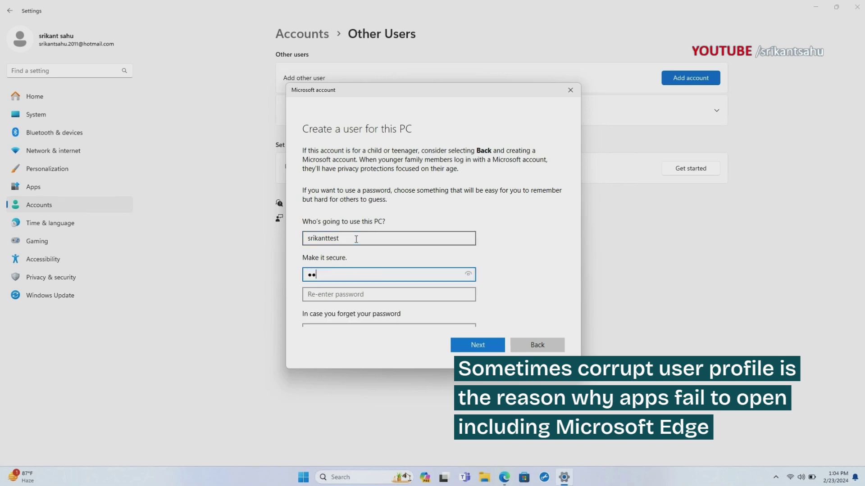
key("Tab")
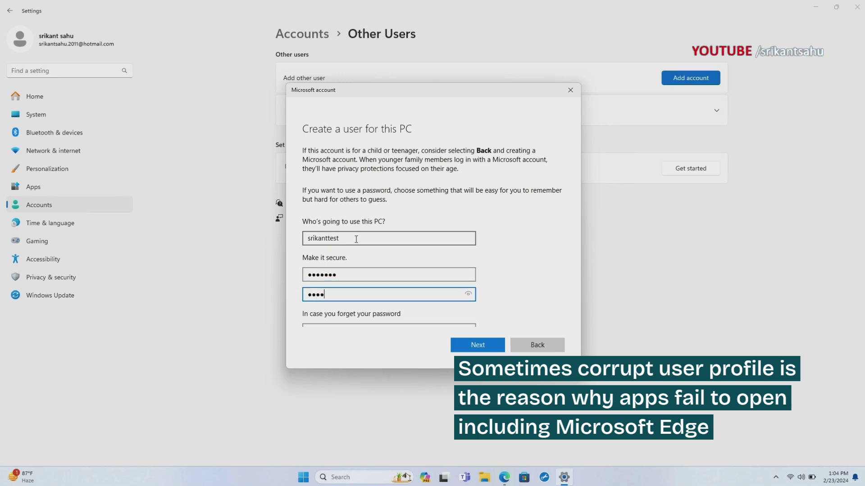
scroll(356, 239, "down", 1)
left_click(373, 302)
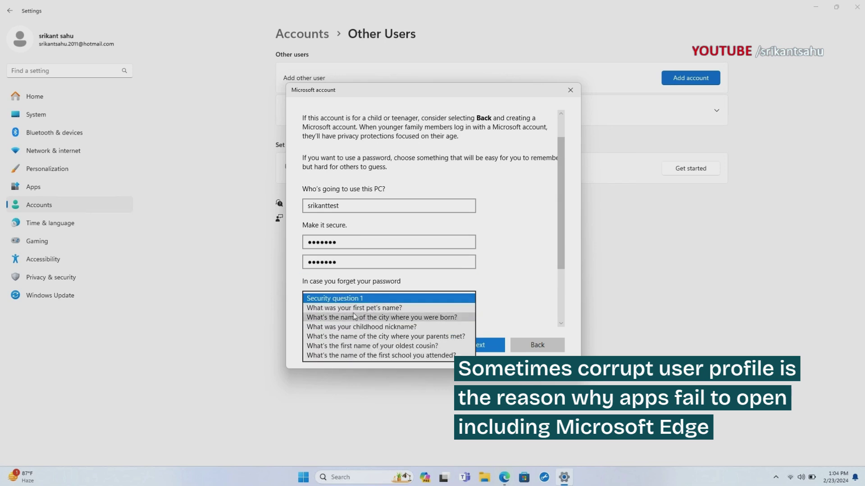
left_click(507, 297)
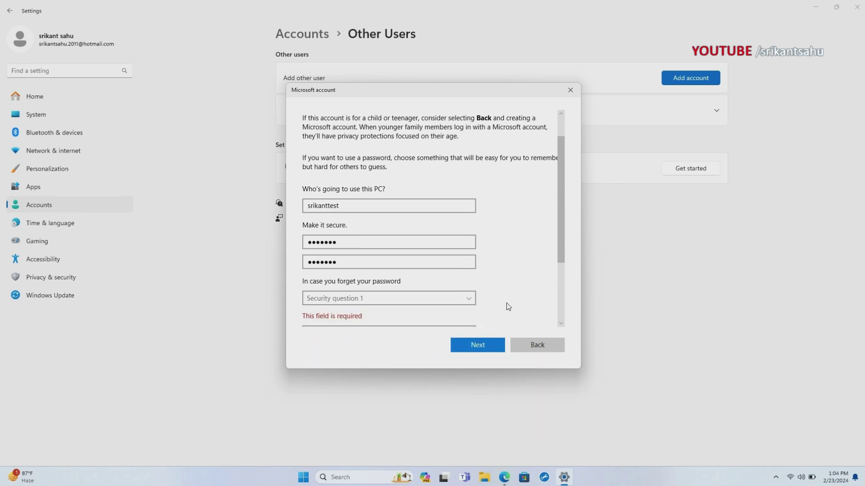
scroll(384, 294, "down", 3)
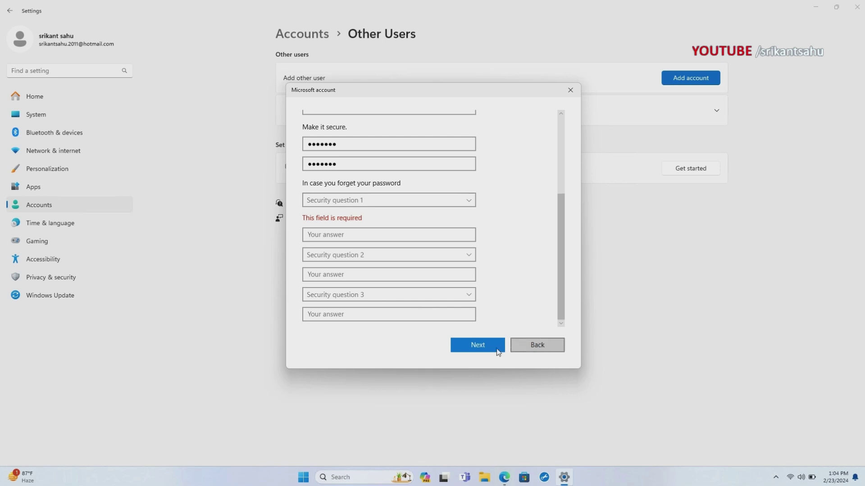
left_click(480, 346)
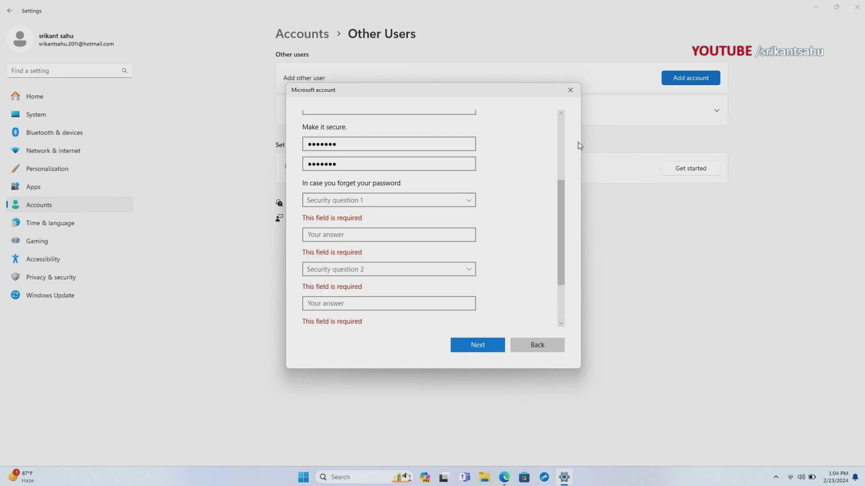
left_click(570, 90)
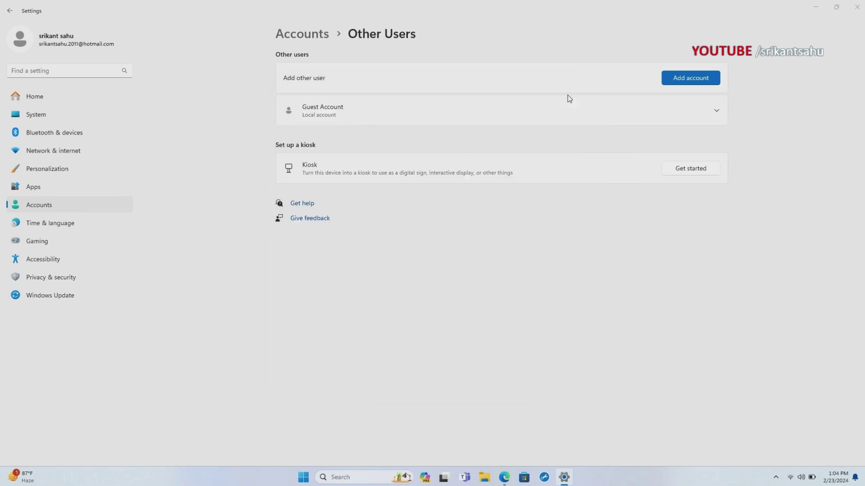
left_click(857, 7)
- Launch Command Prompt as administrator from Windows search, approving UAC
left_click(313, 477)
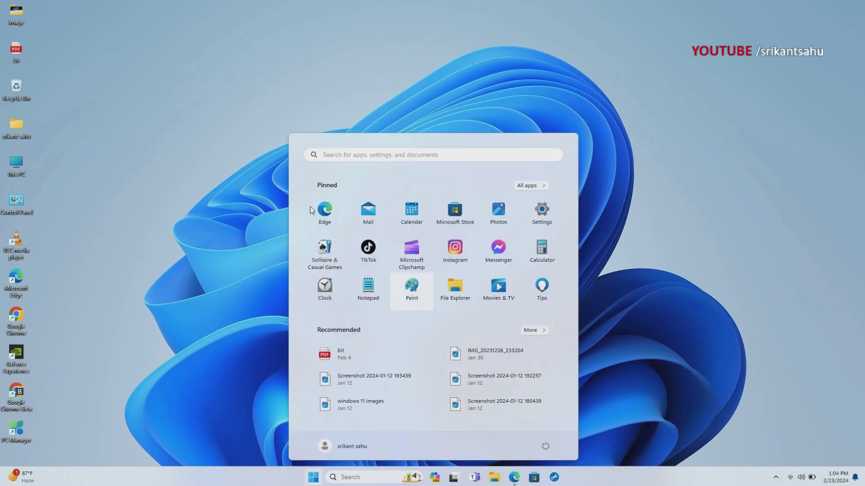
left_click(341, 446)
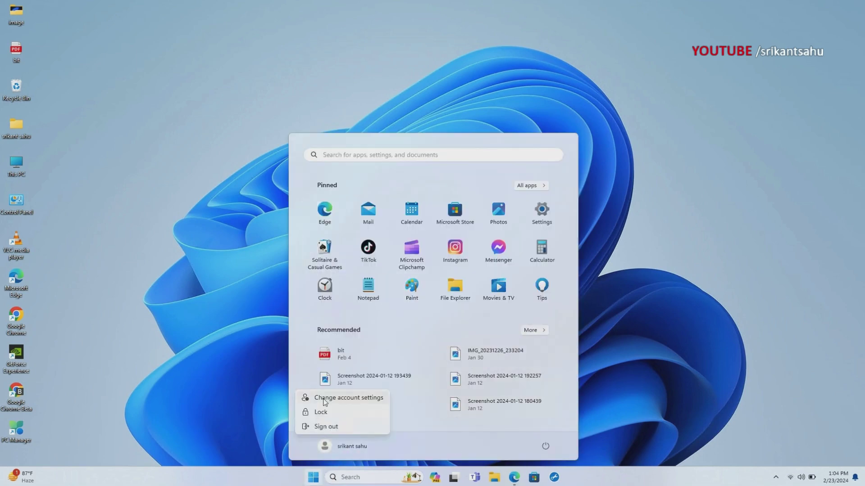
left_click(182, 201)
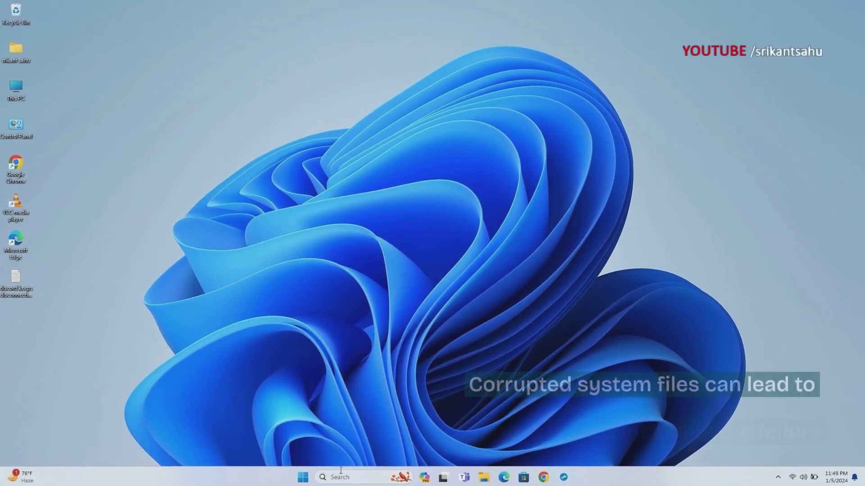
left_click(341, 471)
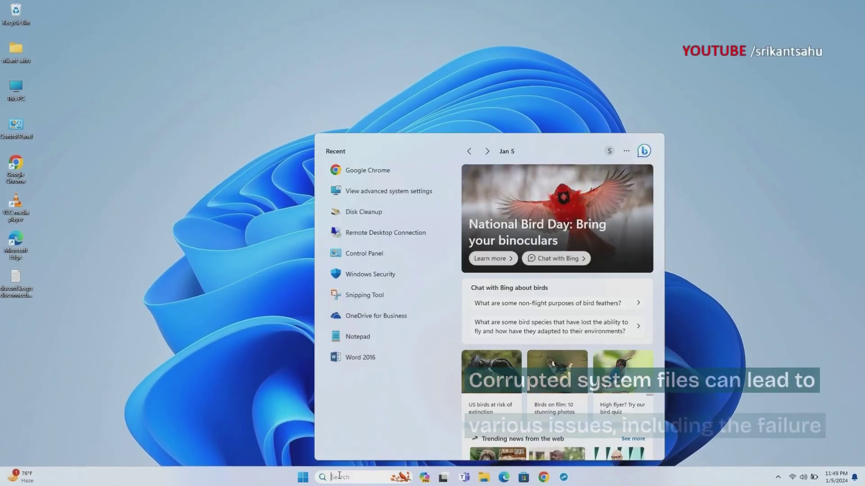
type("cmd")
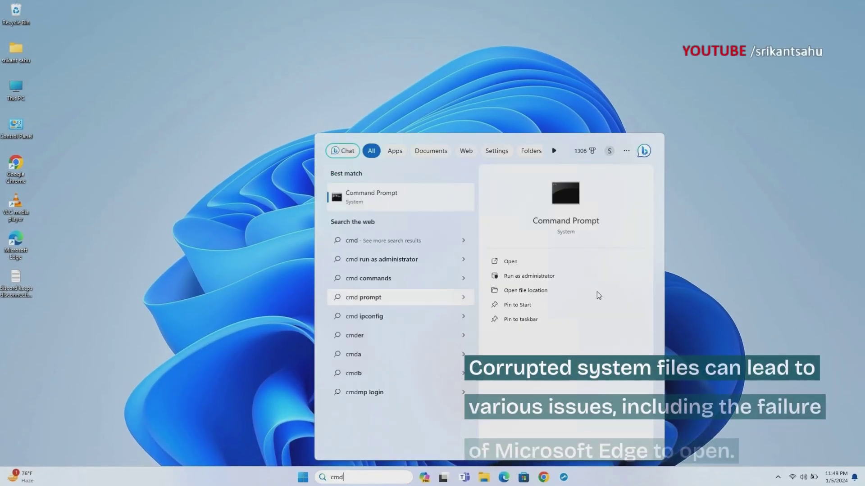
left_click(530, 276)
left_click(412, 310)
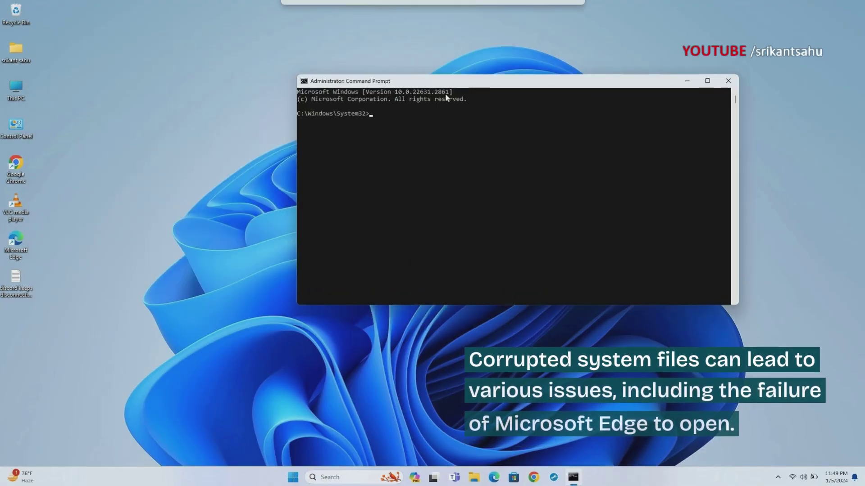
type("sfc ")
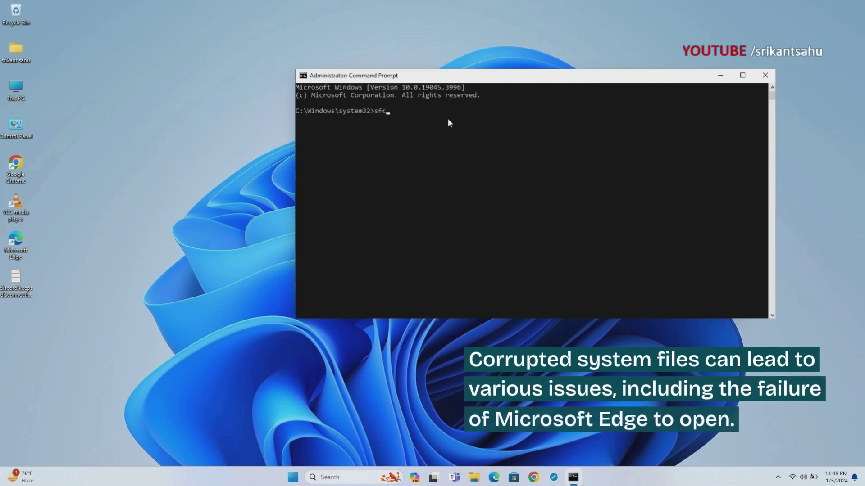
type("/scann")
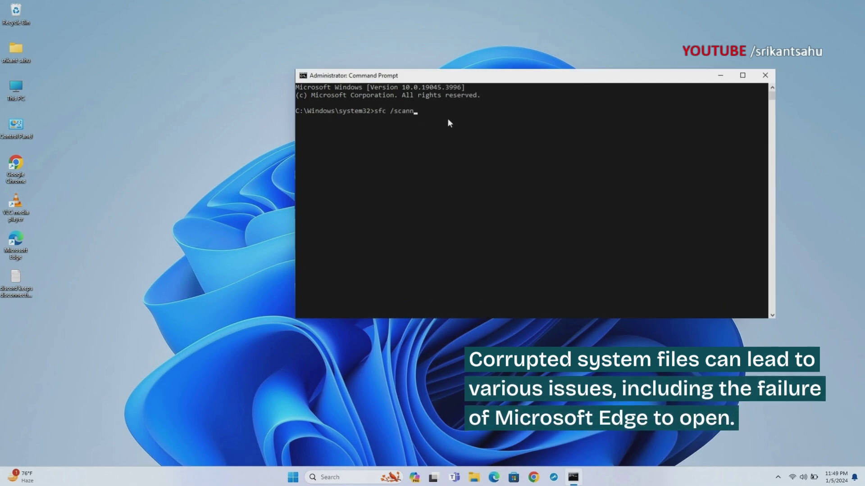
type("ow")
- Run sfc /scannow in the administrator Command Prompt
key("Return")
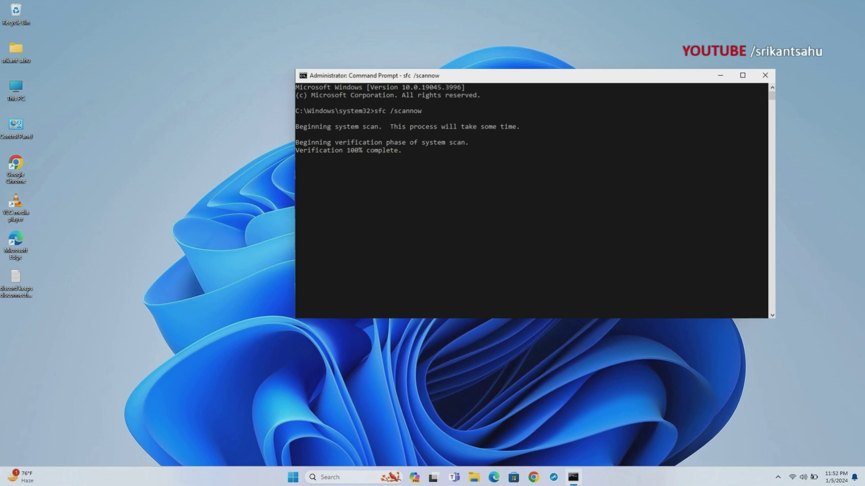
type("DISM /Online /Cleanup-Image /RestoreHealth")
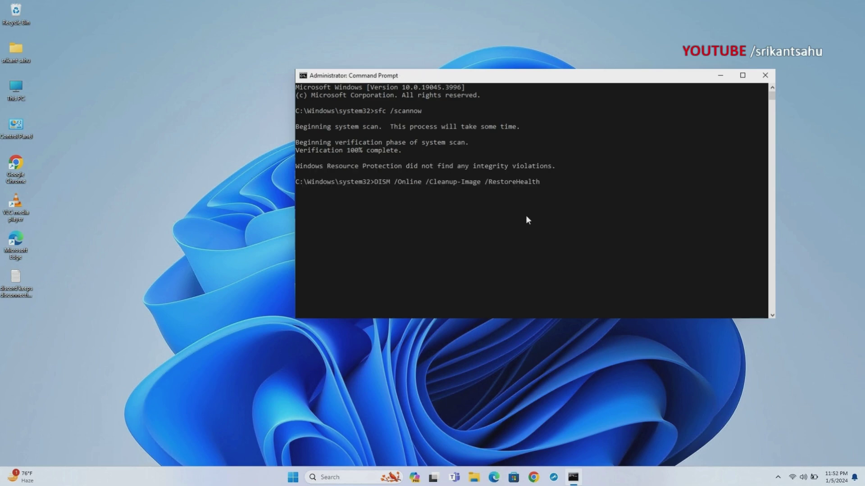
- Start the DISM /Online /Cleanup-Image /RestoreHealth repair in Command Prompt after SFC found no integrity violations
key("Return")
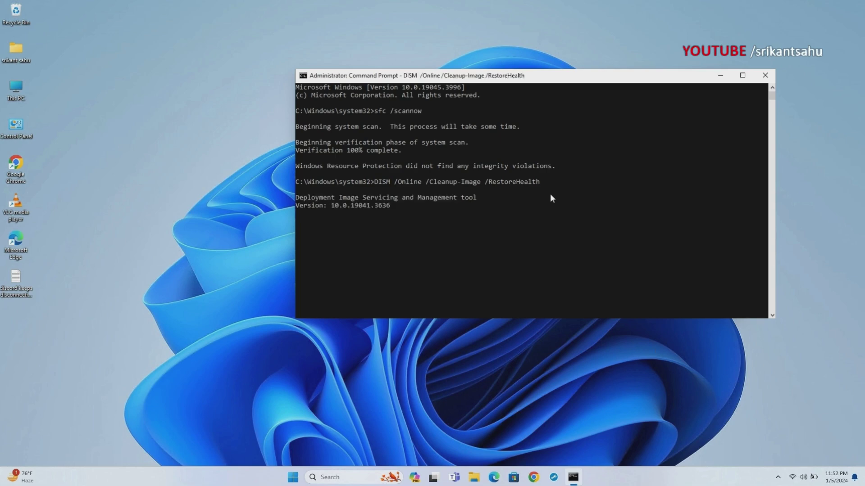